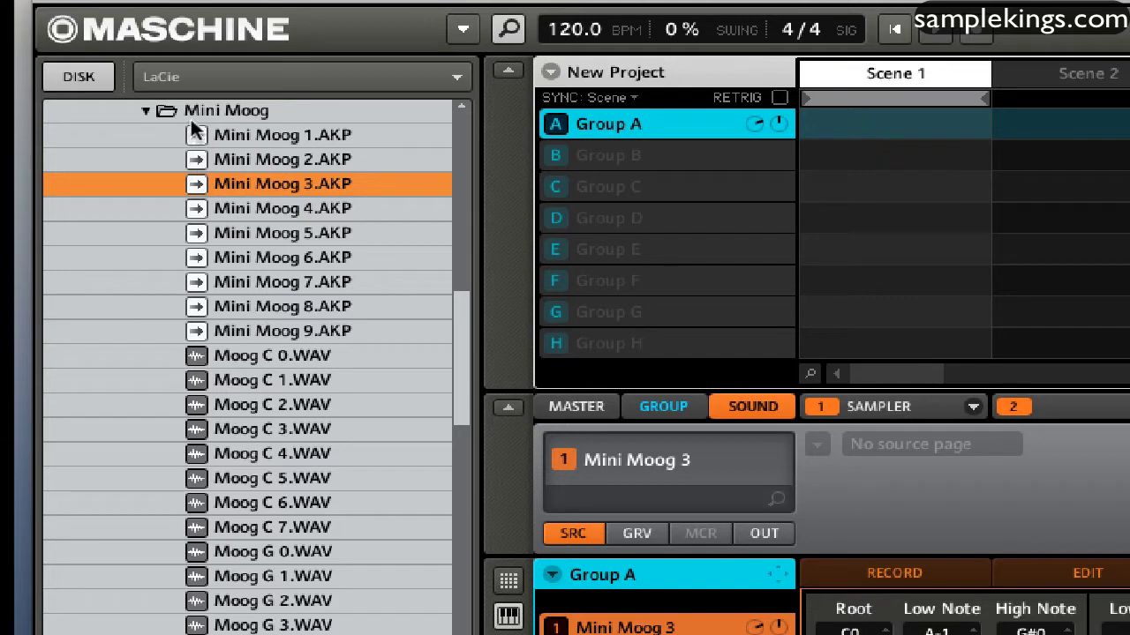
Load the Mini Moog 4 program into the first sound, then switch back to Mini Moog 3.
left_click(196, 212)
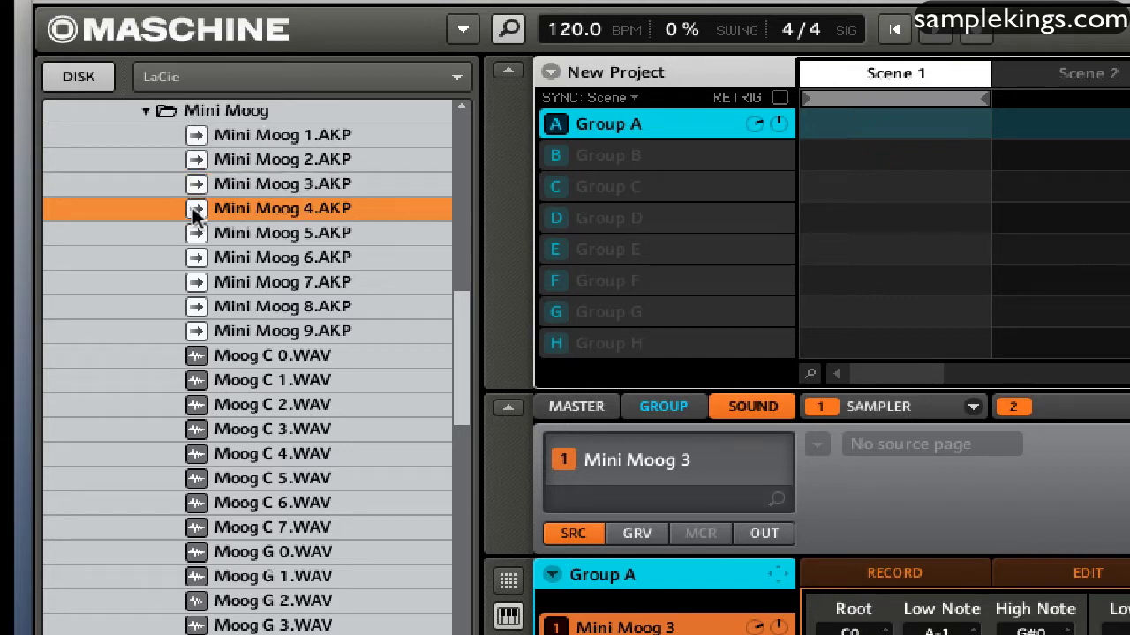
double_click(196, 212)
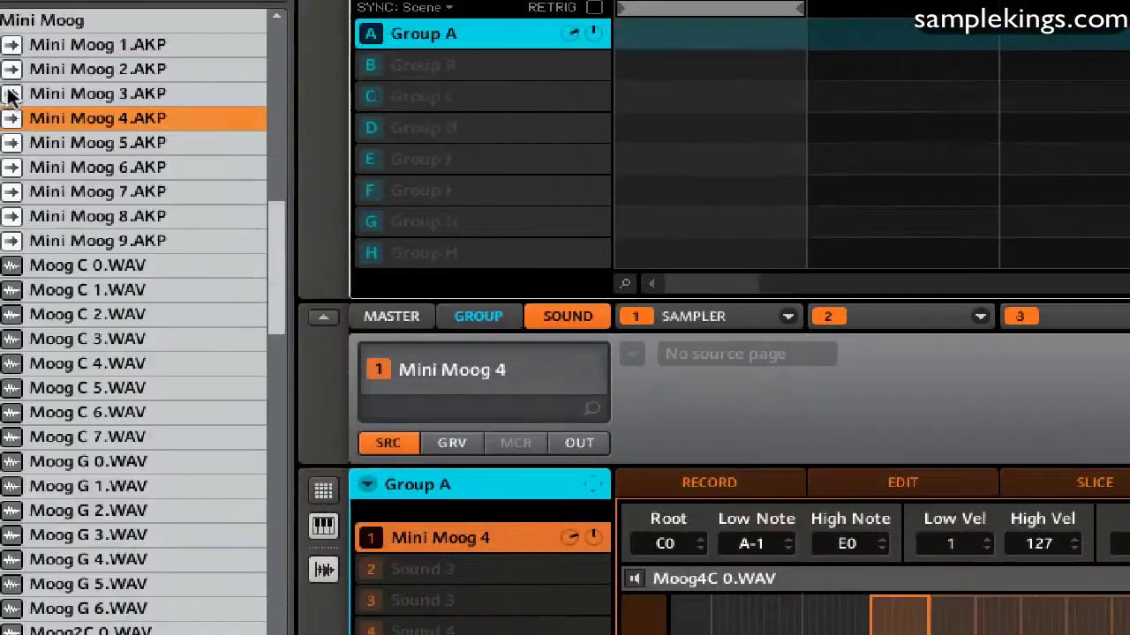
left_click(179, 180)
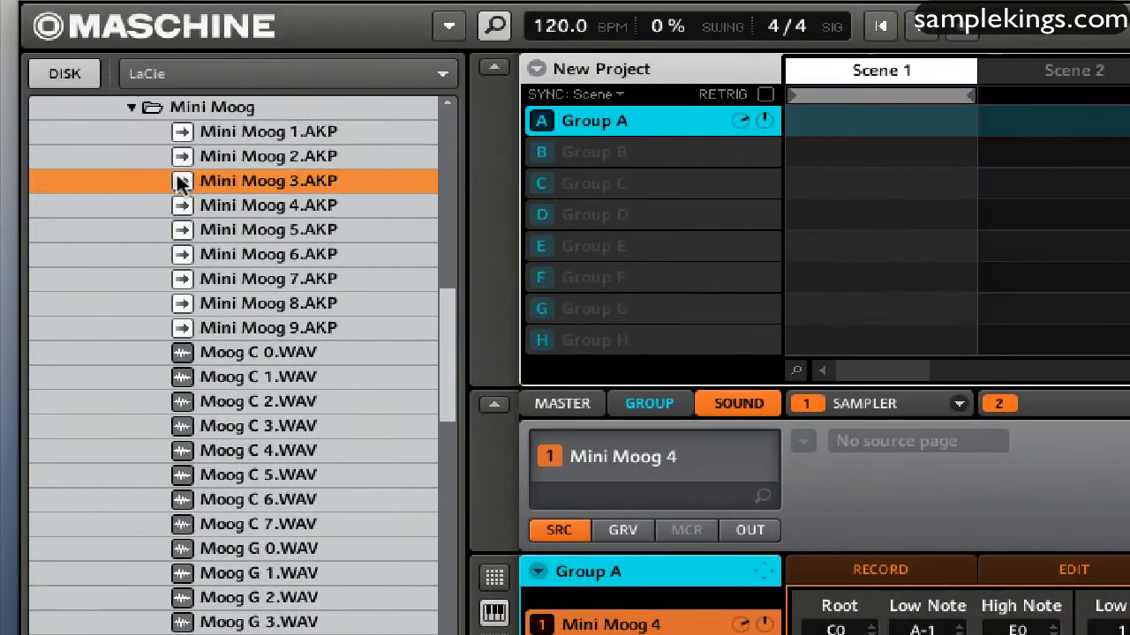
left_click(179, 180)
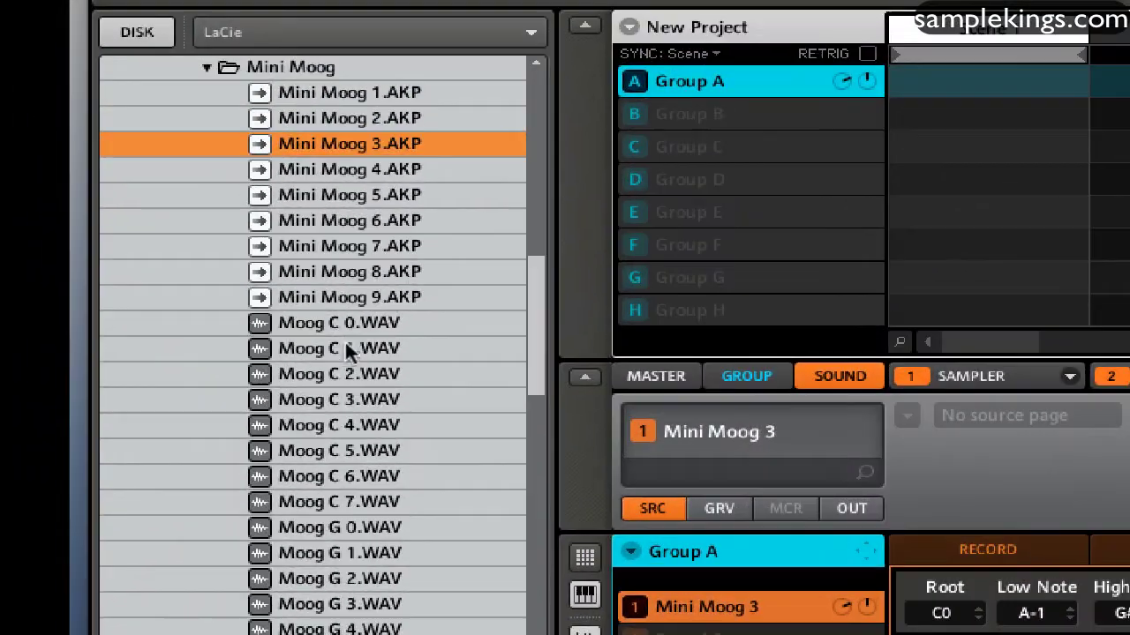
Browse the Moog C and Moog2C samples, then reload Mini Moog 3 into sound slot 1.
left_click(343, 326)
left_click(320, 501)
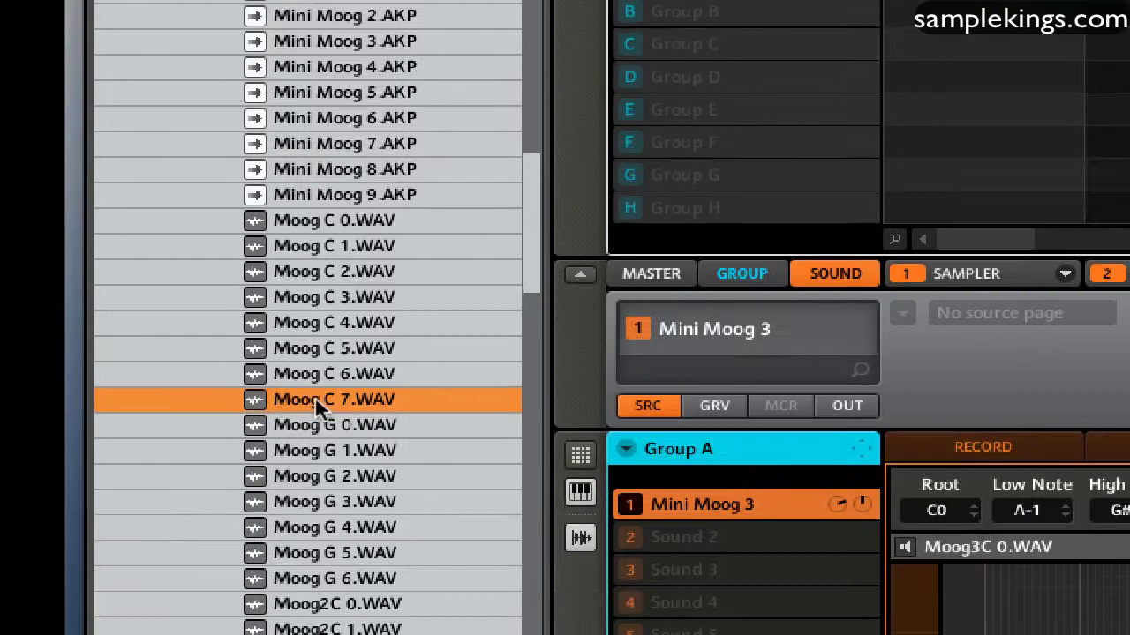
key("Down")
key("Down")
key("Down")
key("Down")
key("Down")
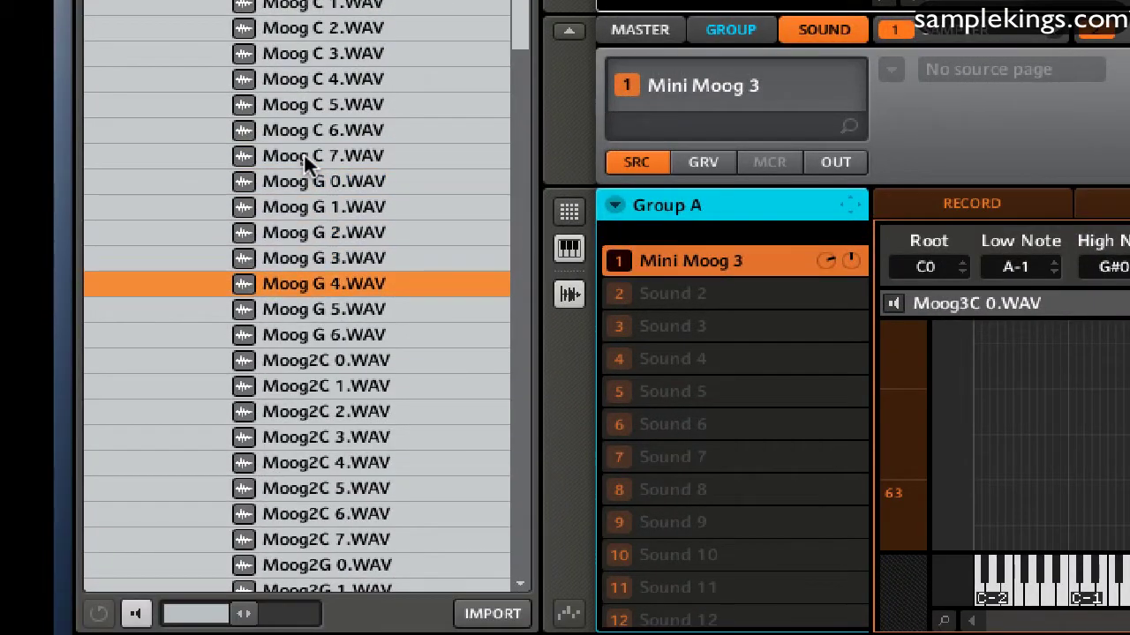
key("Down")
key("Down")
key("Down")
key("Down")
key("Down")
key("Down")
key("Down")
key("Down")
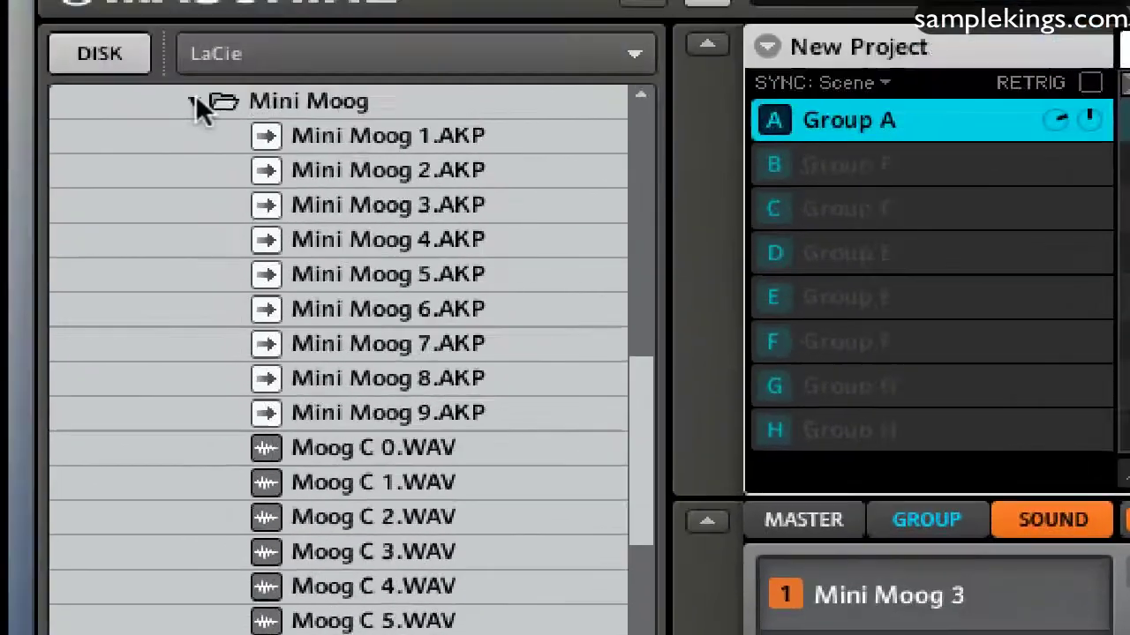
left_click(195, 94)
left_click(253, 167)
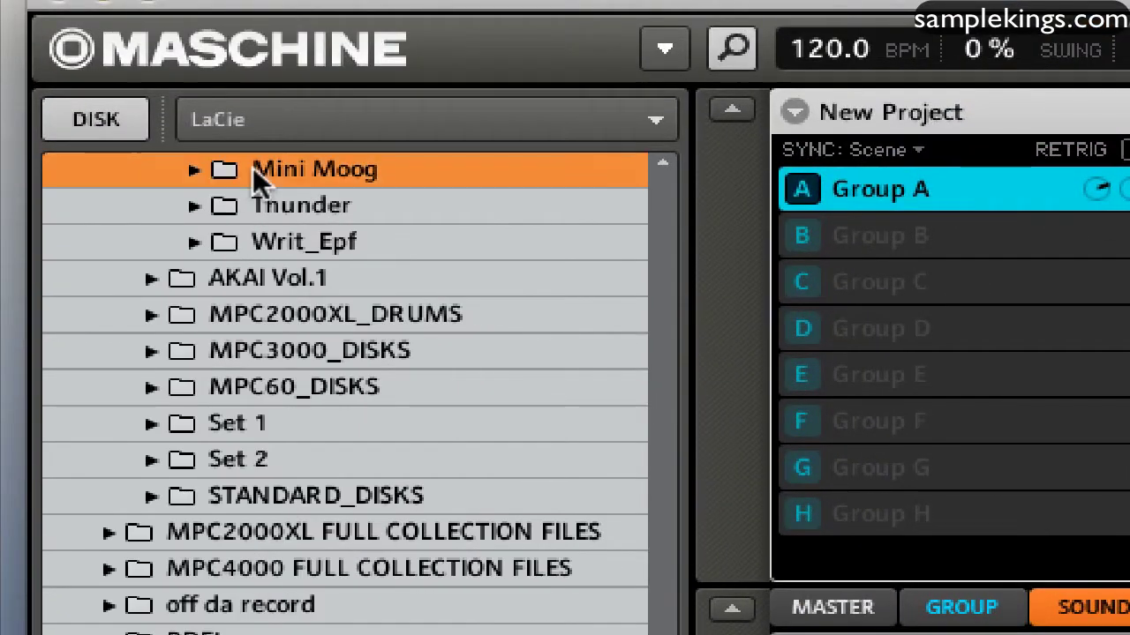
left_click(193, 169)
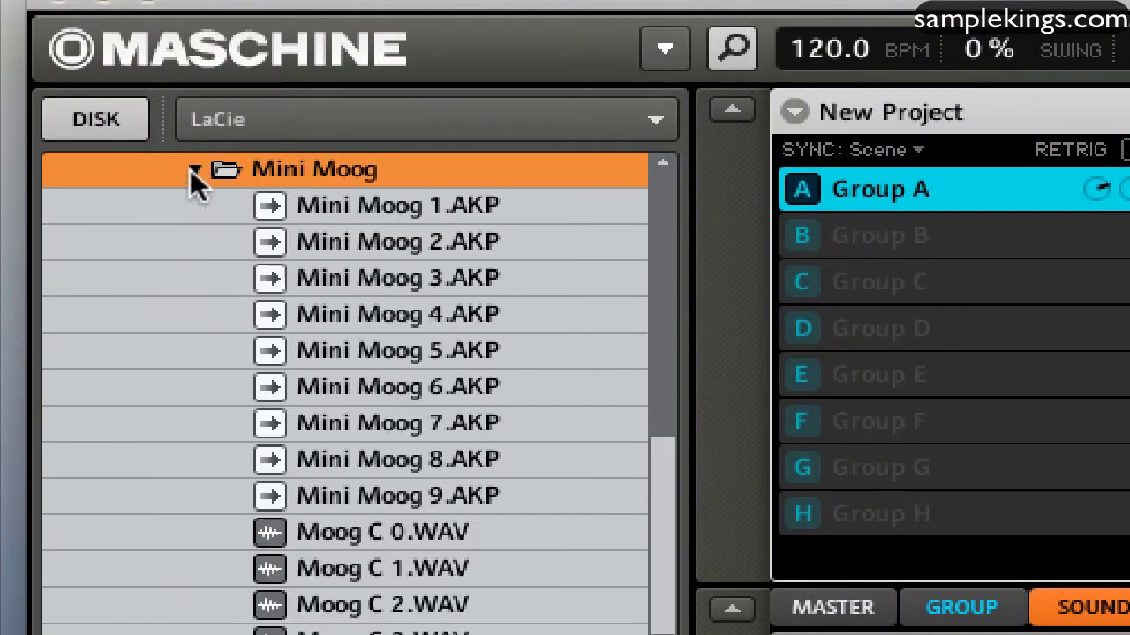
double_click(398, 277)
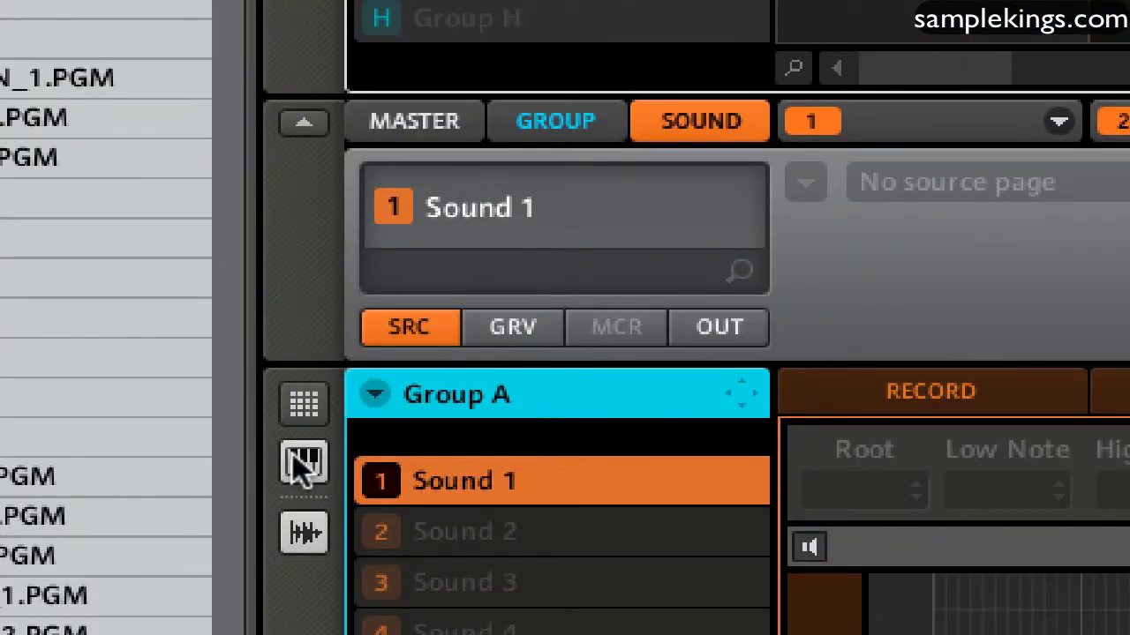
Show Group A's pattern grid and open 613_METAL_DR.PGM from MPC60_DISKS without importing it.
left_click(301, 402)
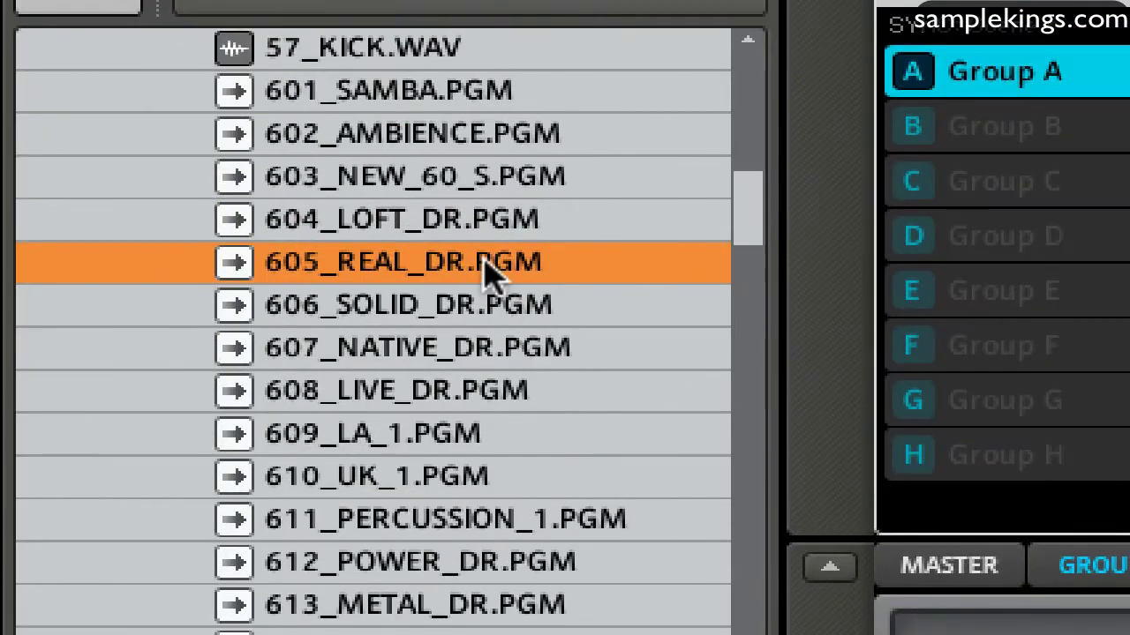
scroll(472, 322, "up", 2)
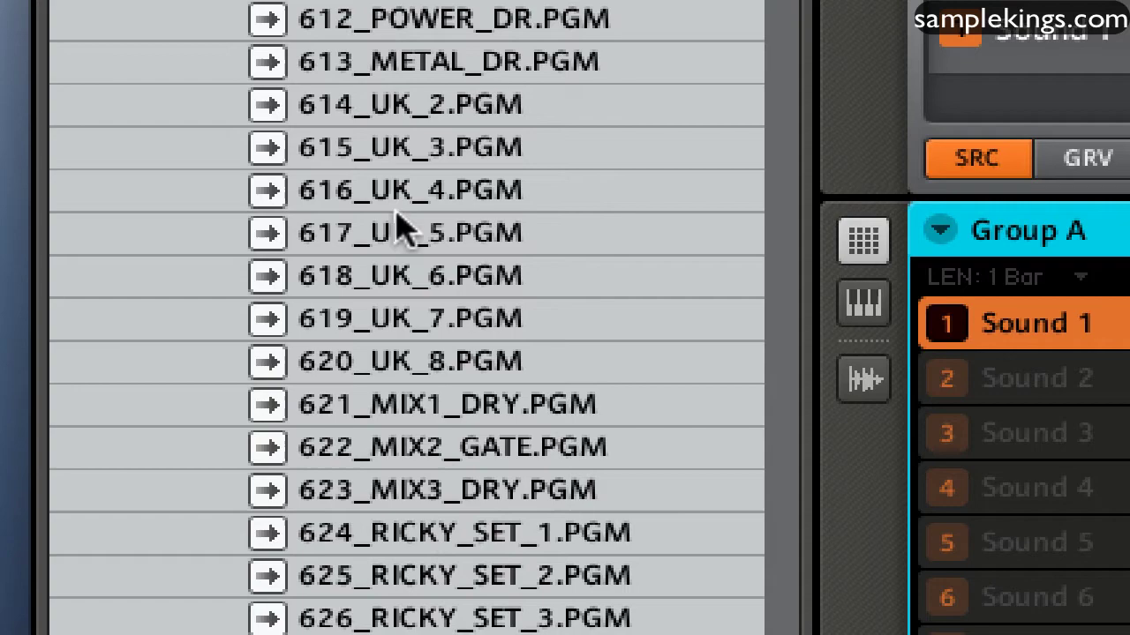
double_click(358, 58)
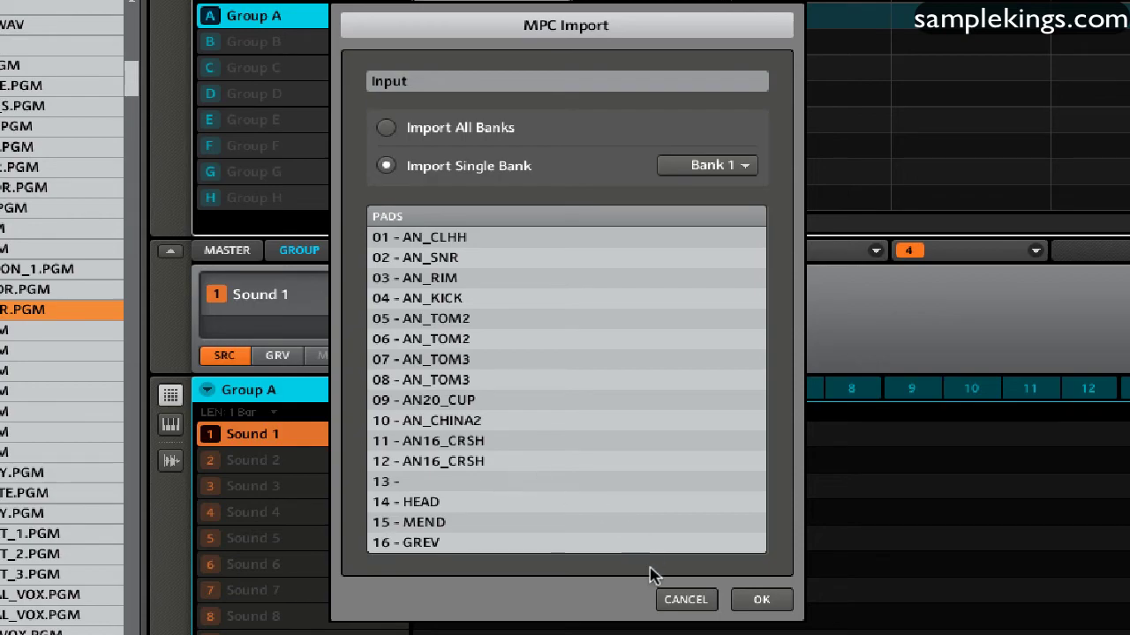
left_click(686, 599)
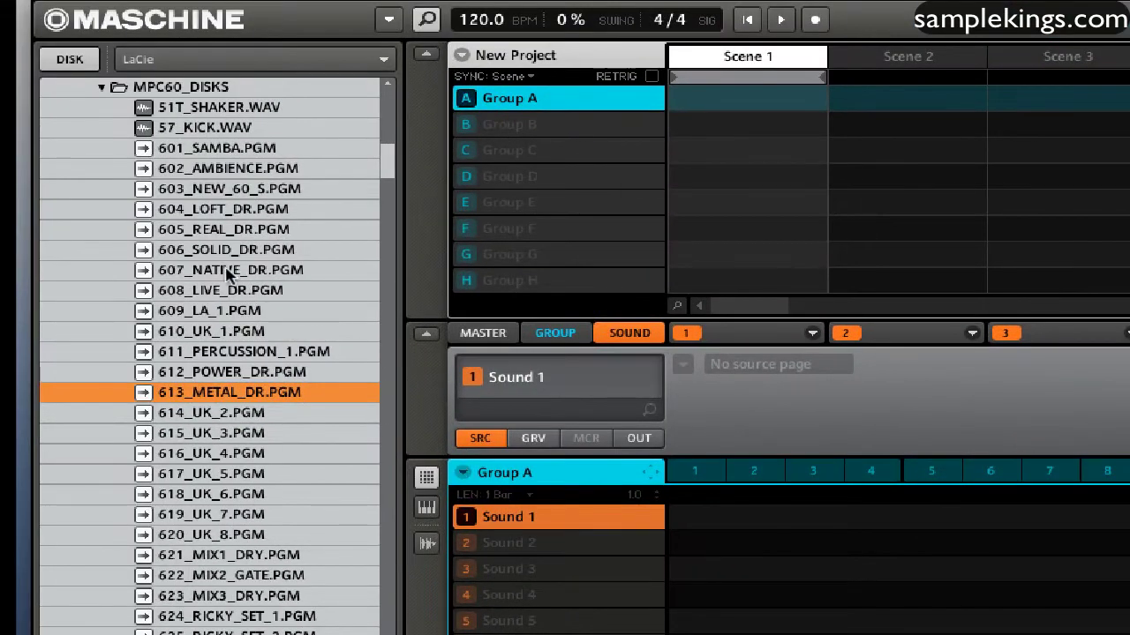
Open MPC Import for 605_REAL_DR.PGM, trying all banks before returning to single-bank import.
left_click(215, 229)
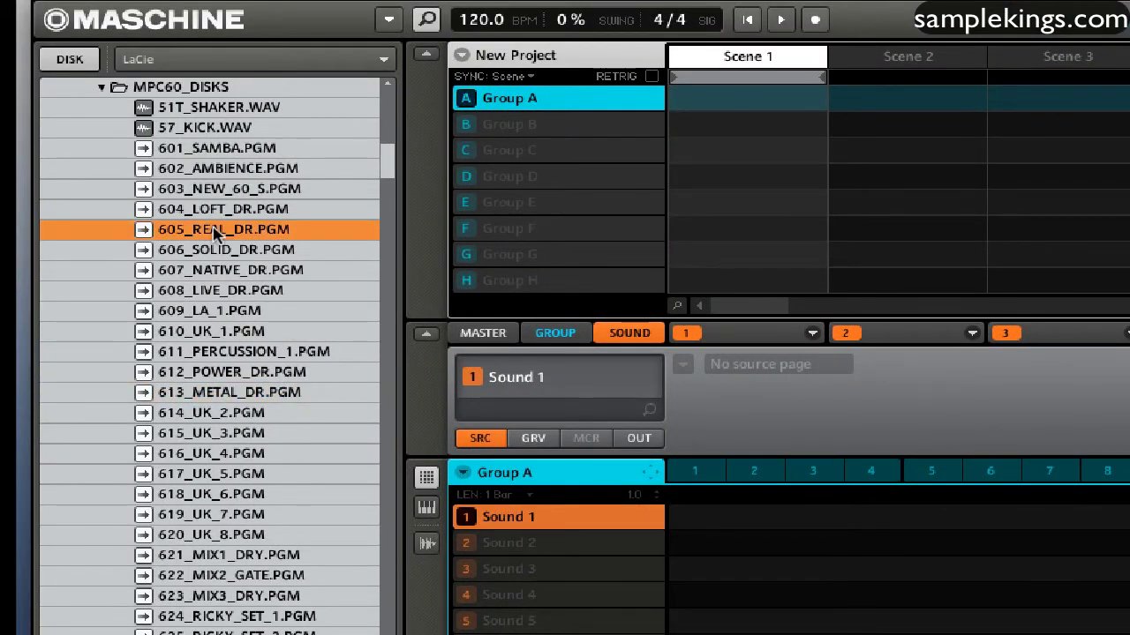
double_click(214, 230)
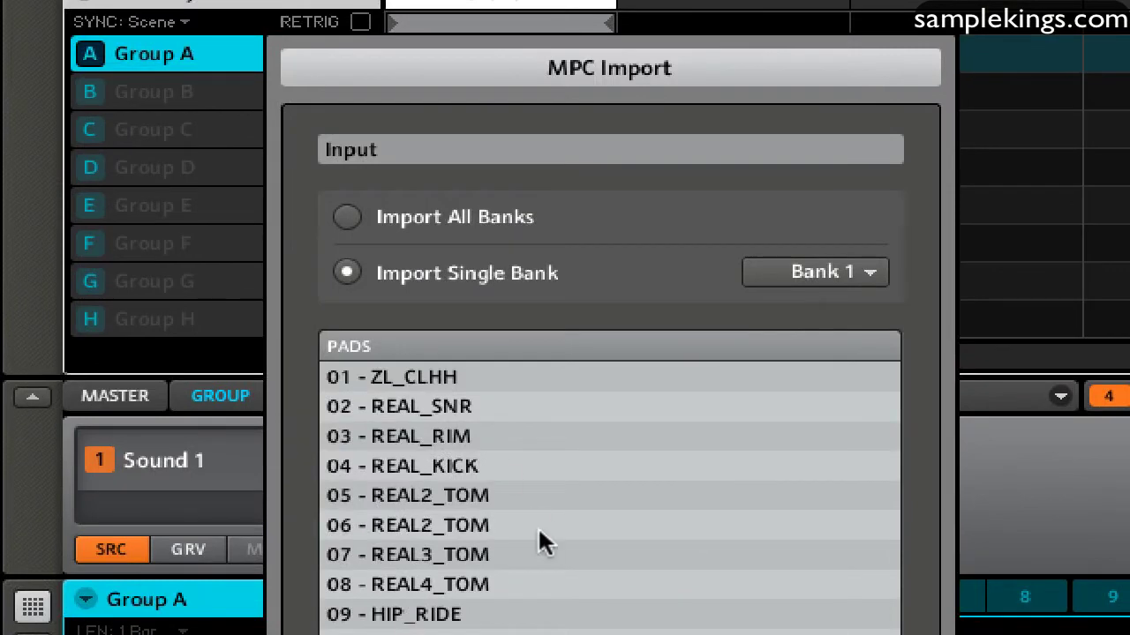
left_click(347, 216)
left_click(349, 274)
Preview Banks 2, 3 and 4, then set the import back to Bank 1.
left_click(868, 272)
left_click(876, 322)
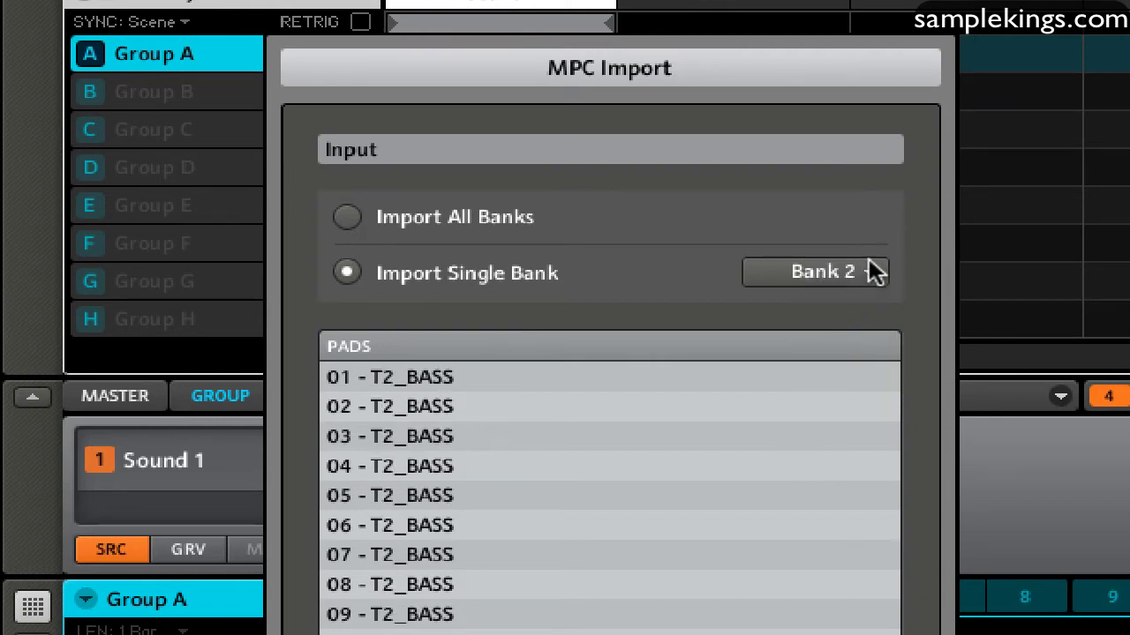
left_click(870, 272)
left_click(872, 340)
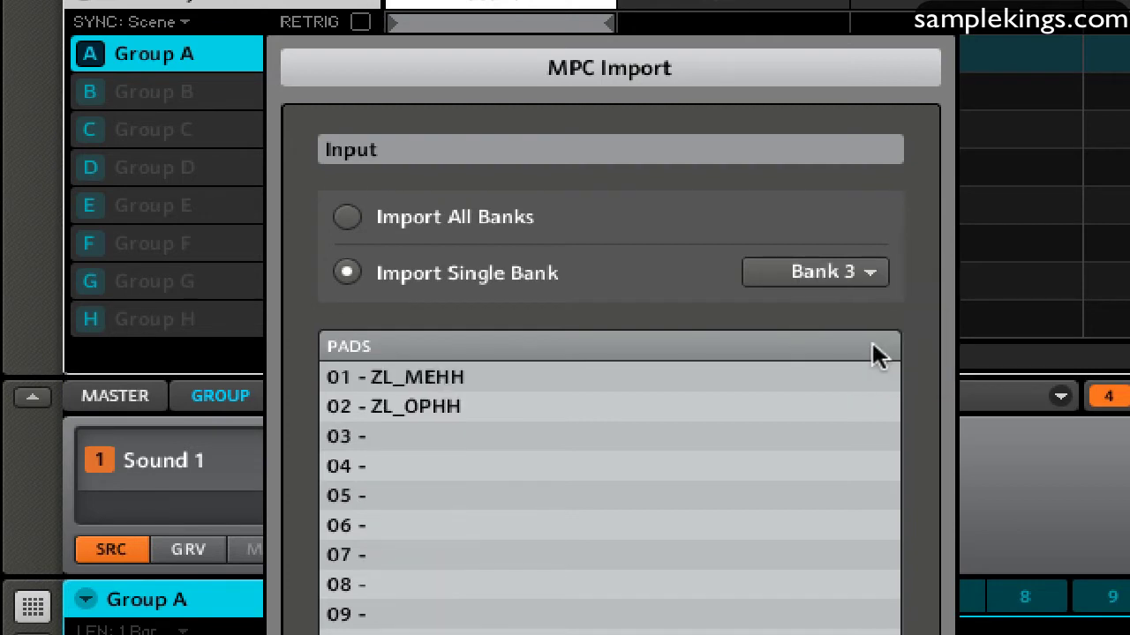
left_click(865, 275)
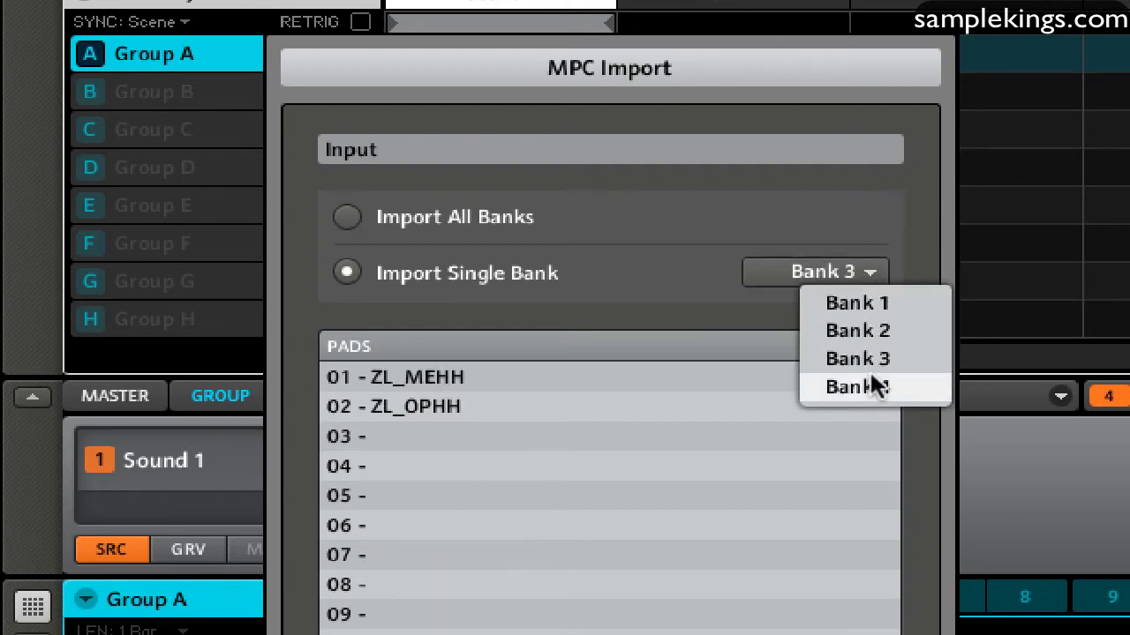
left_click(877, 387)
left_click(869, 274)
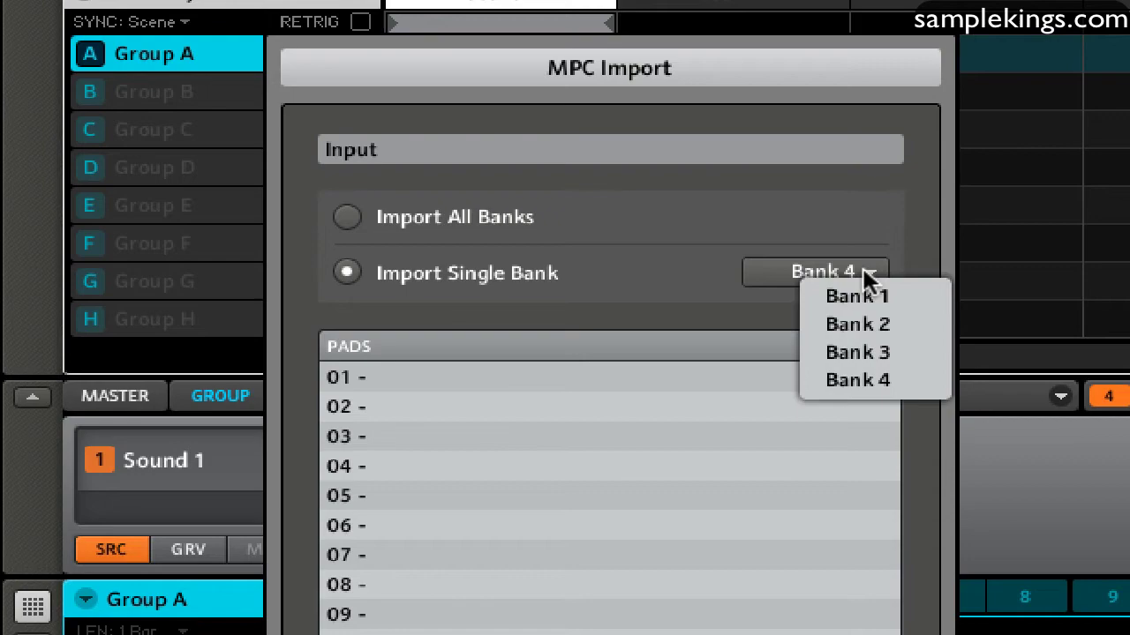
left_click(861, 299)
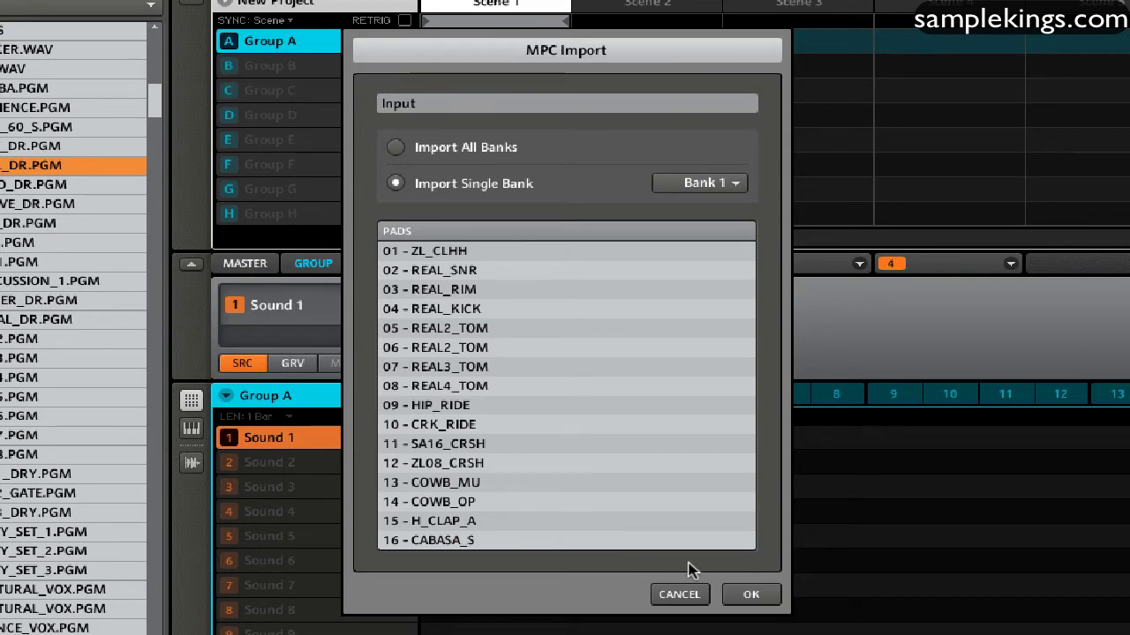
left_click(755, 596)
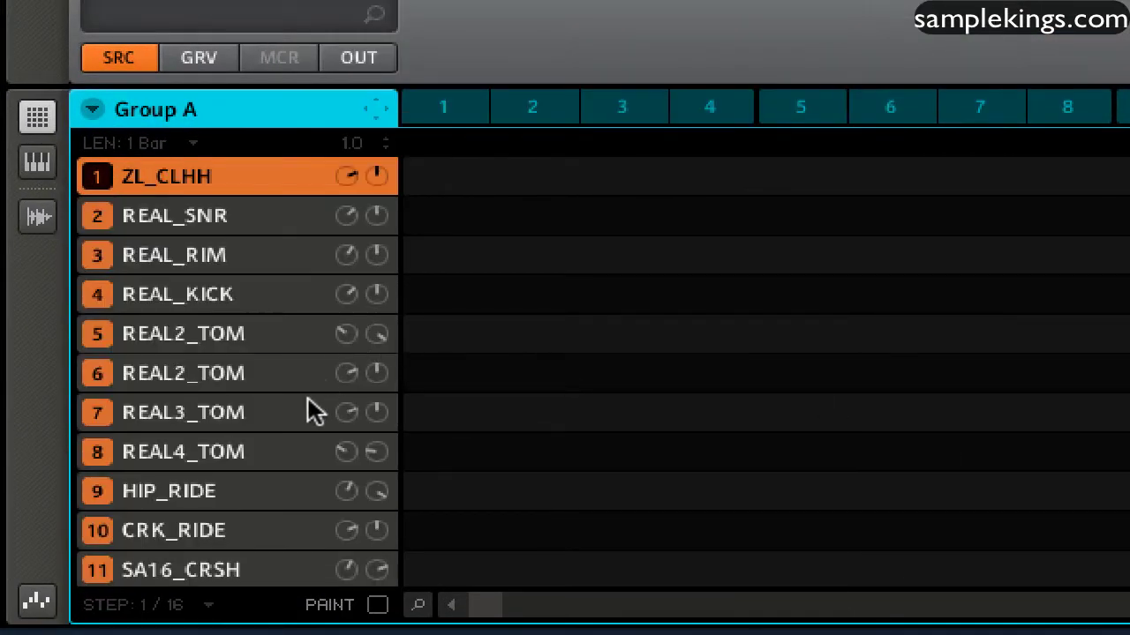
left_click(147, 571)
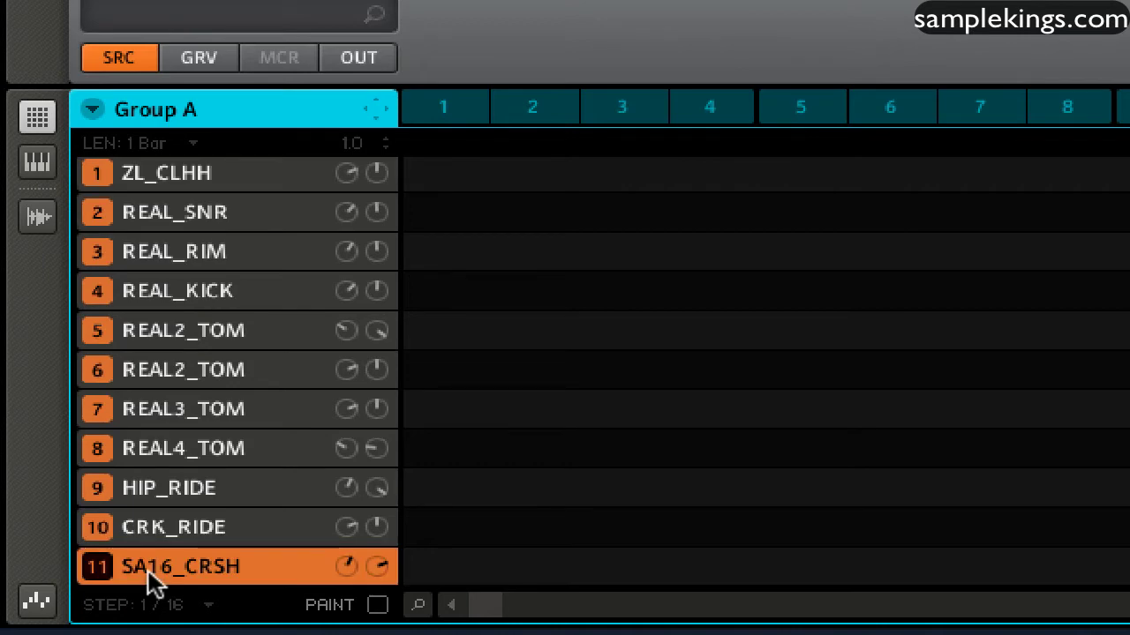
left_click(139, 511)
left_click(143, 477)
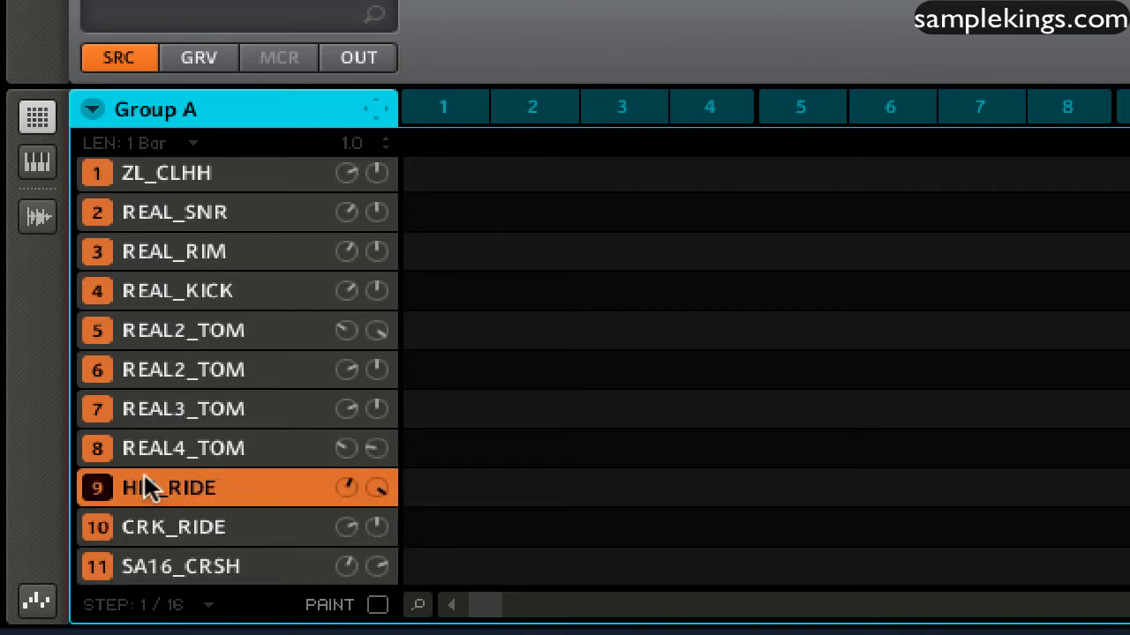
left_click(150, 450)
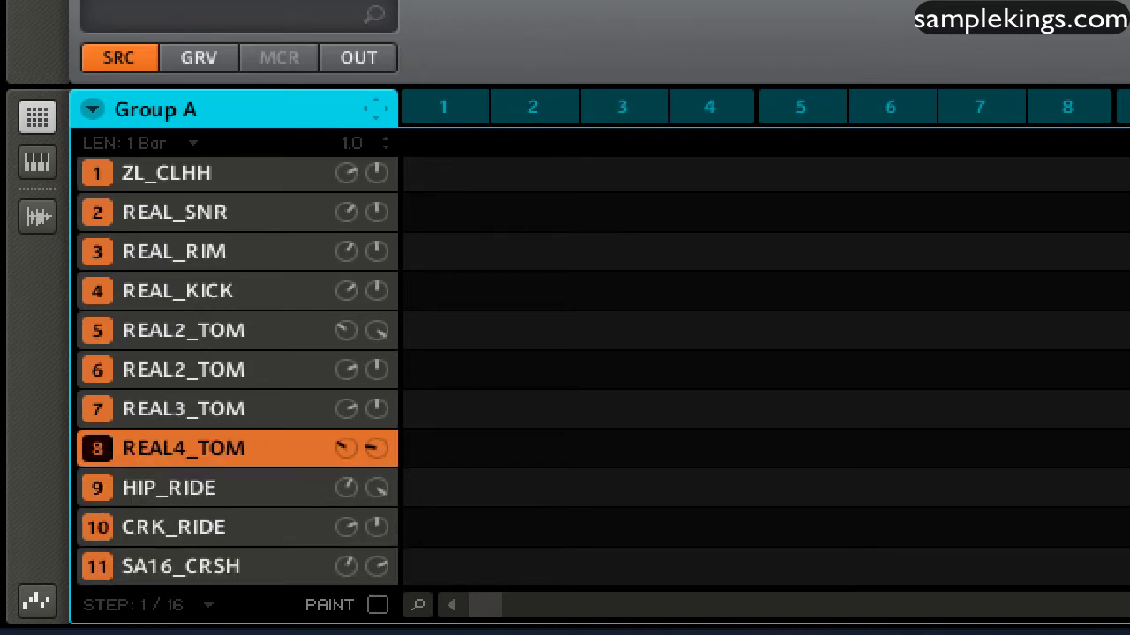
left_click(145, 409)
left_click(146, 369)
left_click(146, 330)
left_click(145, 291)
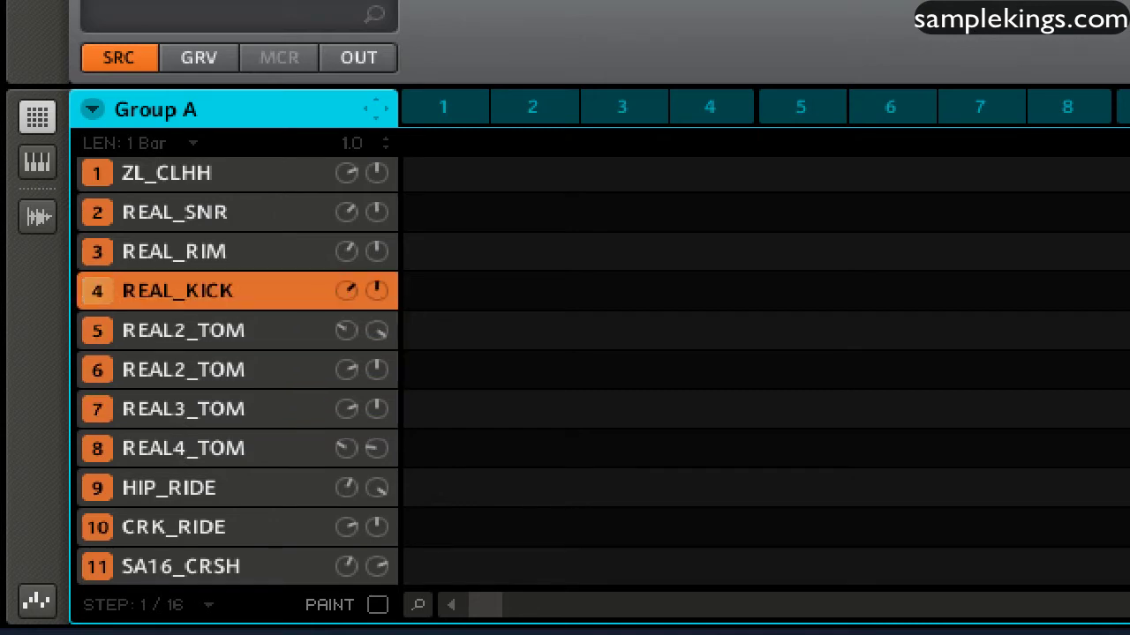
left_click(145, 252)
left_click(145, 211)
left_click(145, 173)
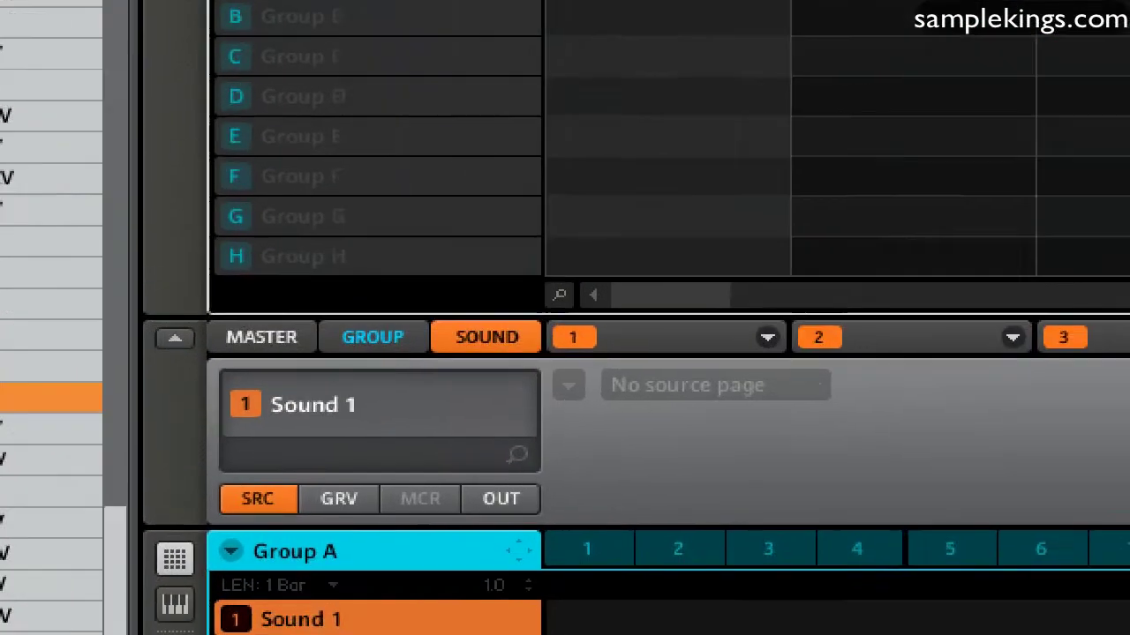
Bring up MPC Import for JEEPKIT.PGM with single Bank 1 (808_SNR_01 to NOISEKCK_01) selected.
double_click(245, 171)
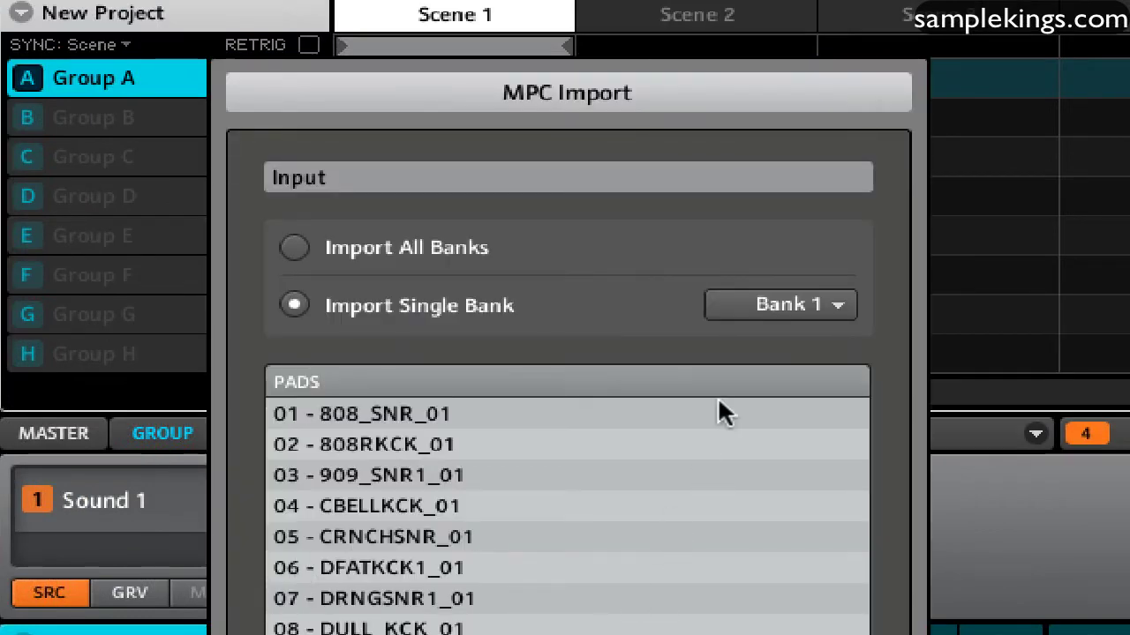
left_click(836, 302)
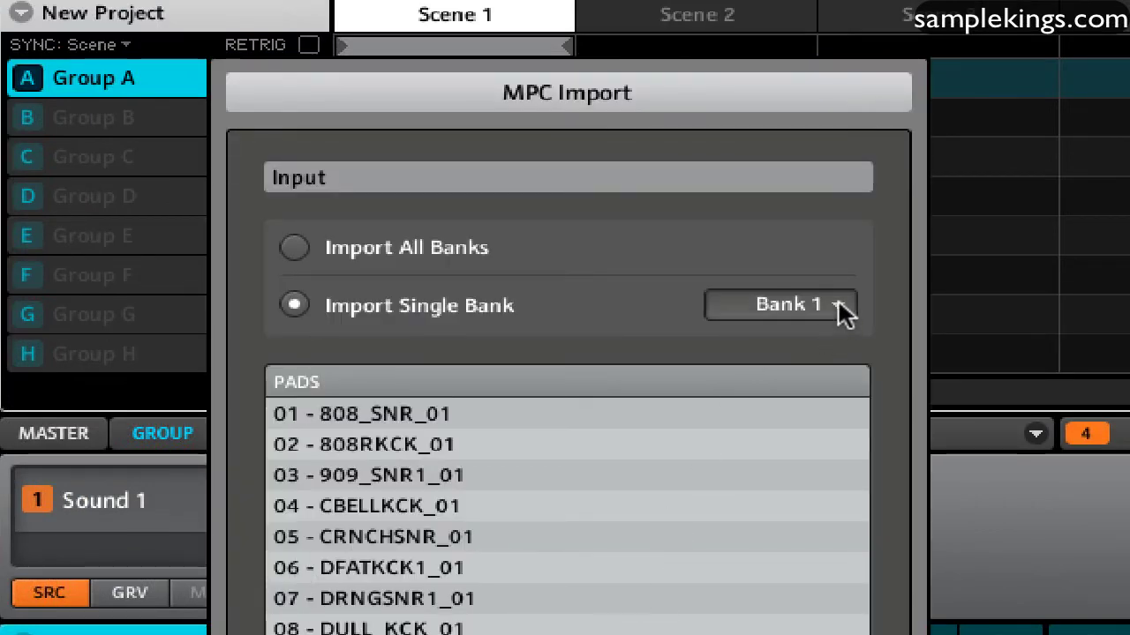
left_click(650, 344)
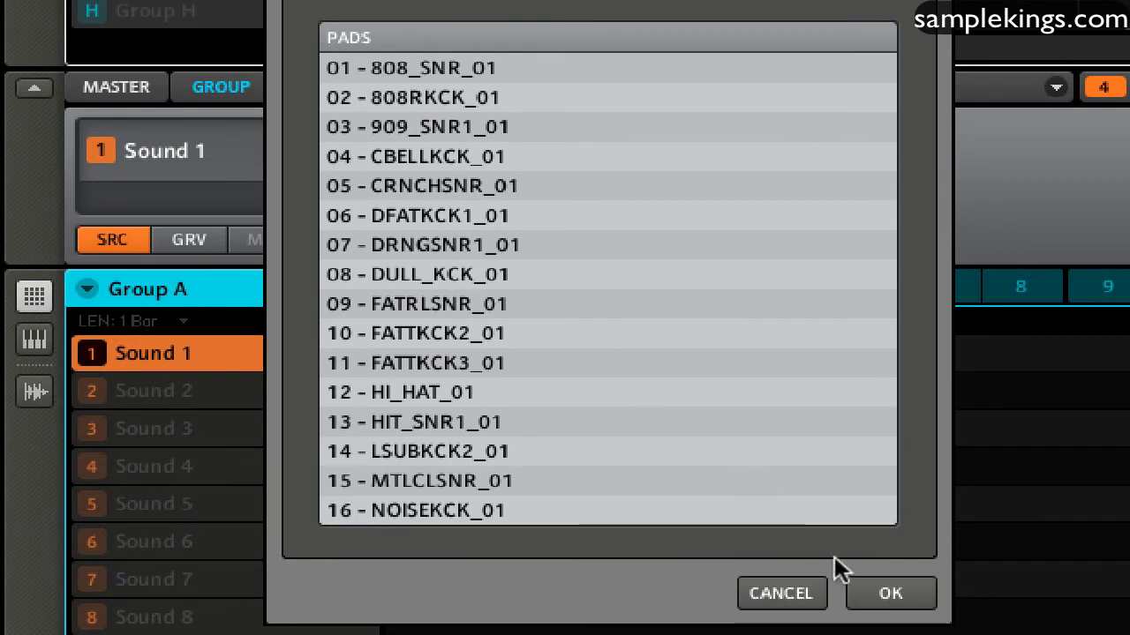
left_click(896, 593)
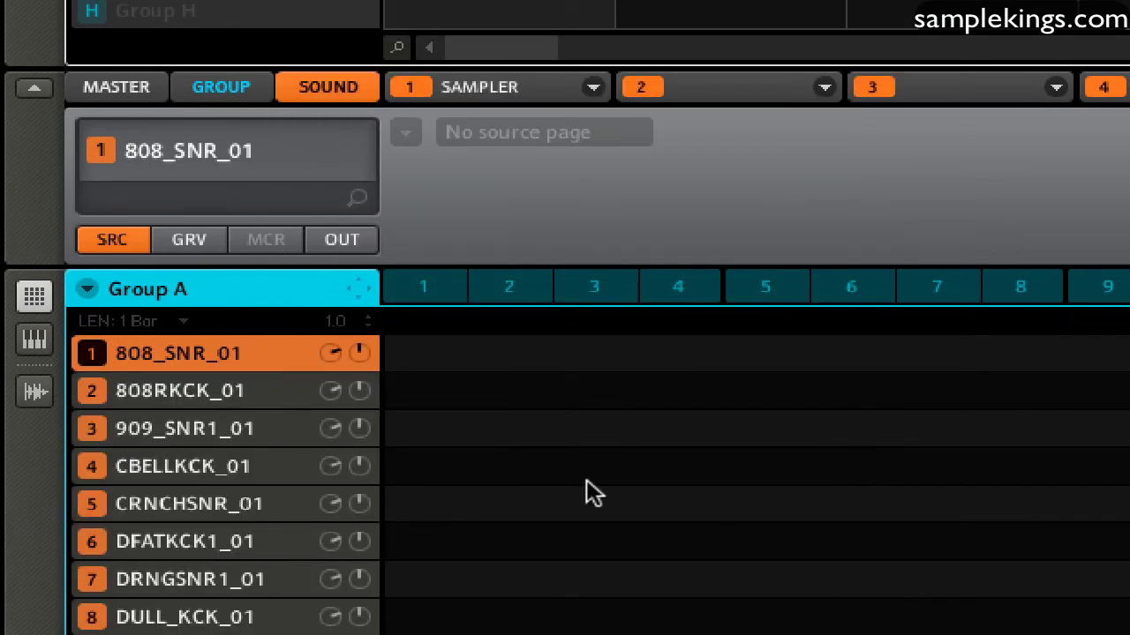
left_click(165, 390)
key("Down")
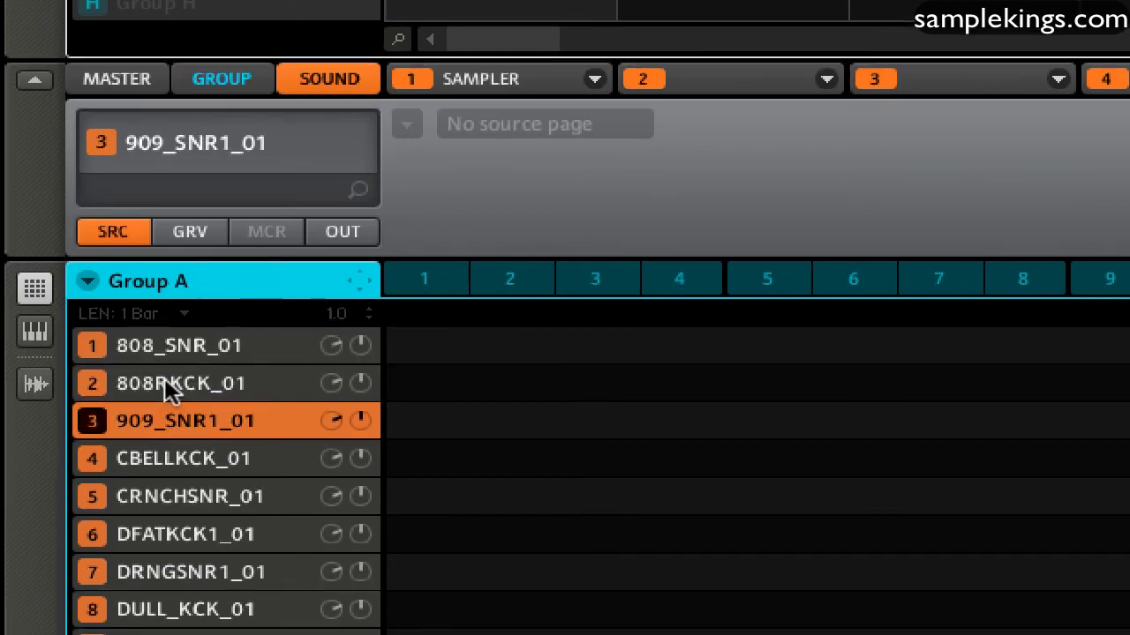
key("Down")
key("Down")
key("Down")
key("Down")
key("Down")
key("Down")
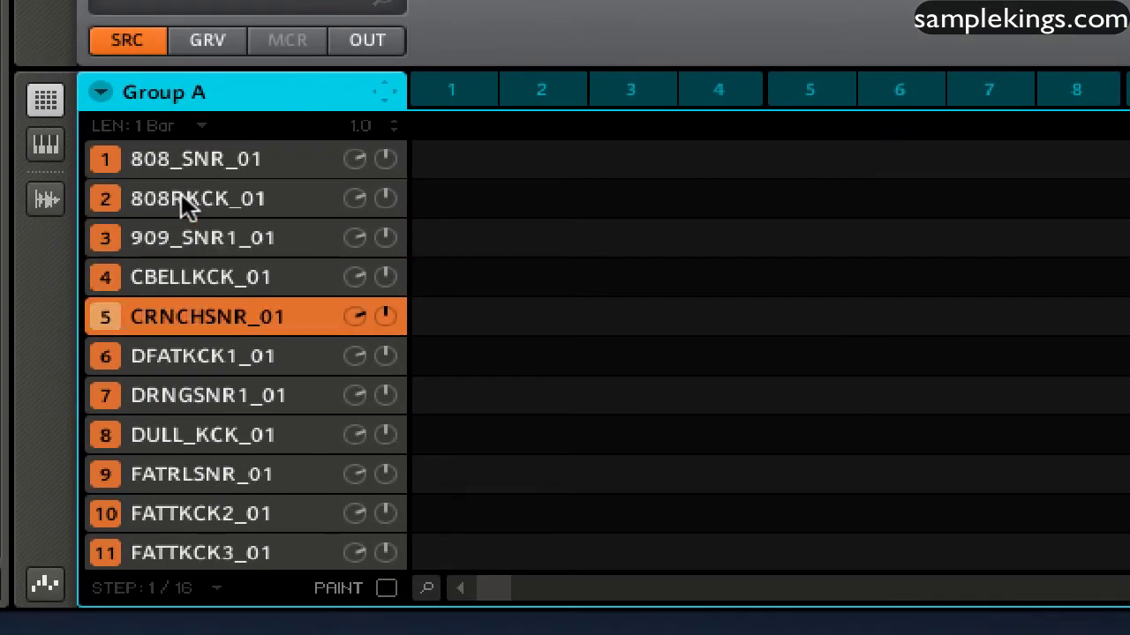
key("Down")
key("Down")
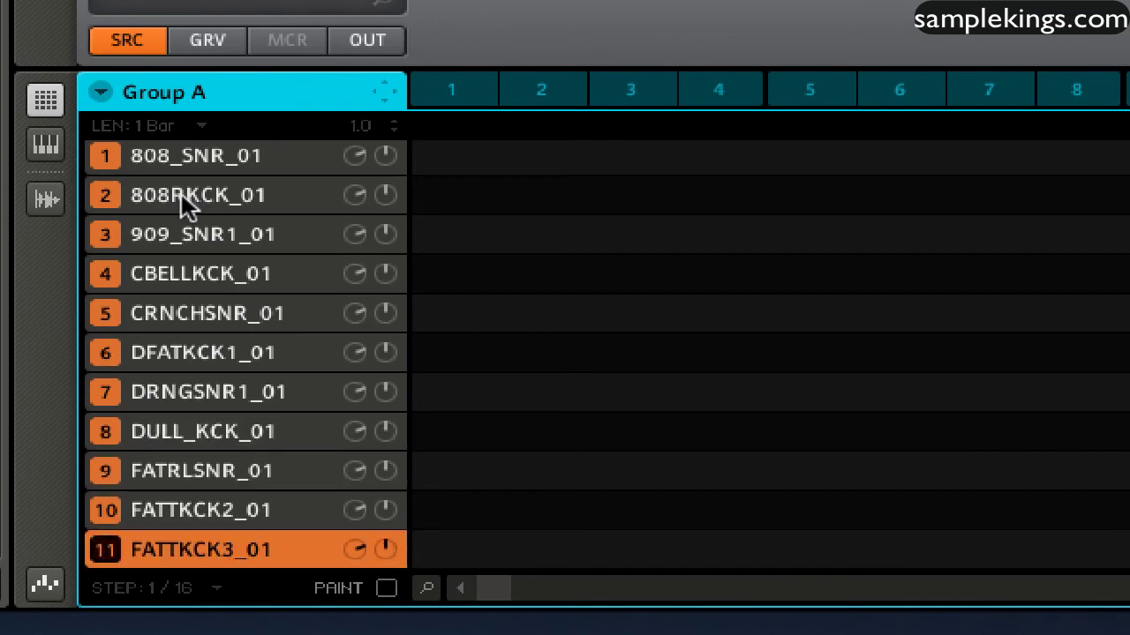
key("Down")
key("Down")
key("Down")
key("Down")
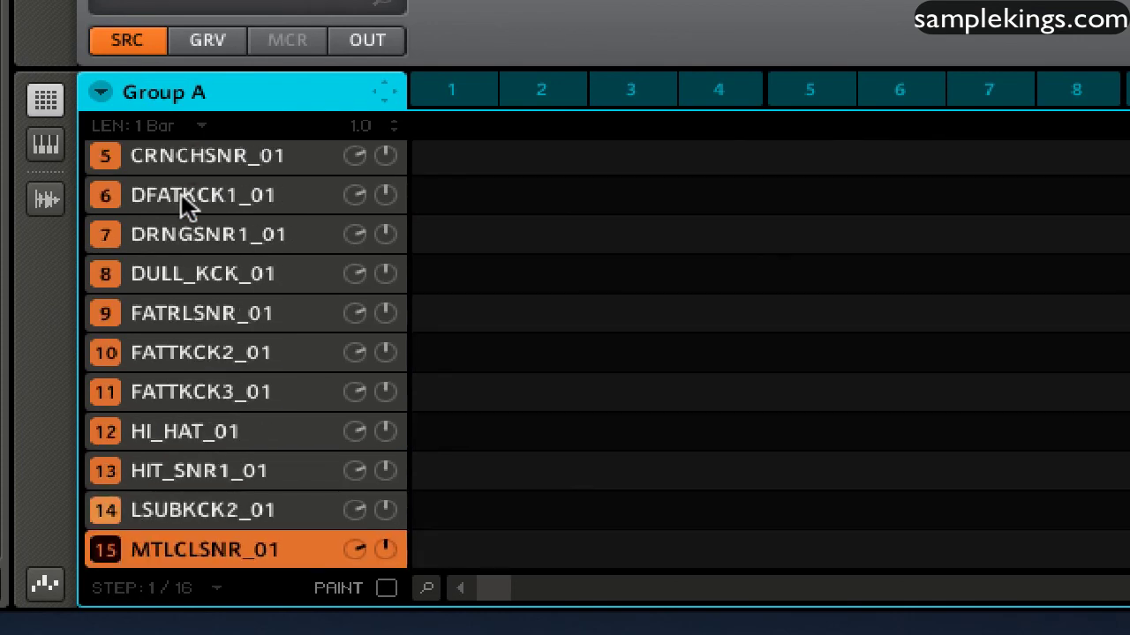
key("Down")
key("Down")
key("Down")
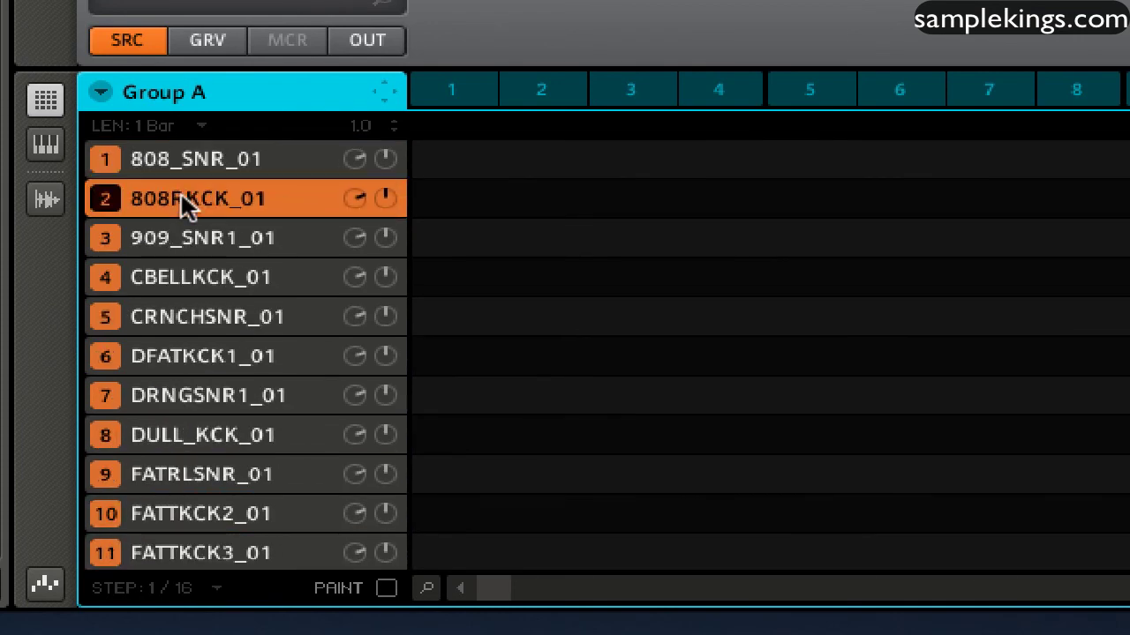